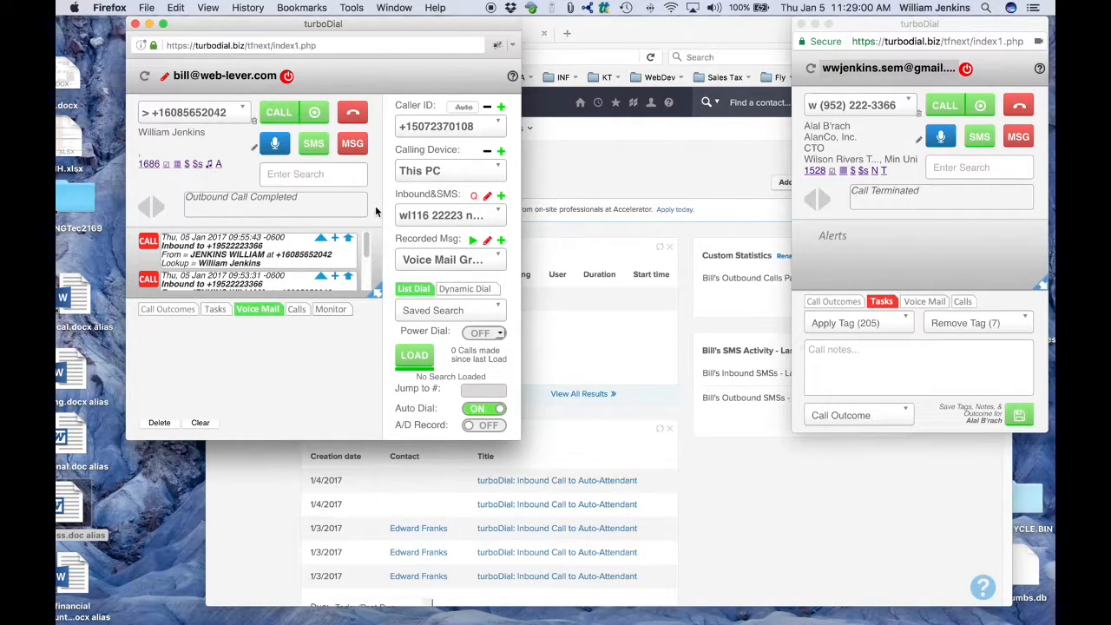
# Step: Select the "wl116 22223 number" inbound line, open its configuration and check which phone number the settings apply to
pyautogui.click(448, 217)
pyautogui.click(427, 375)
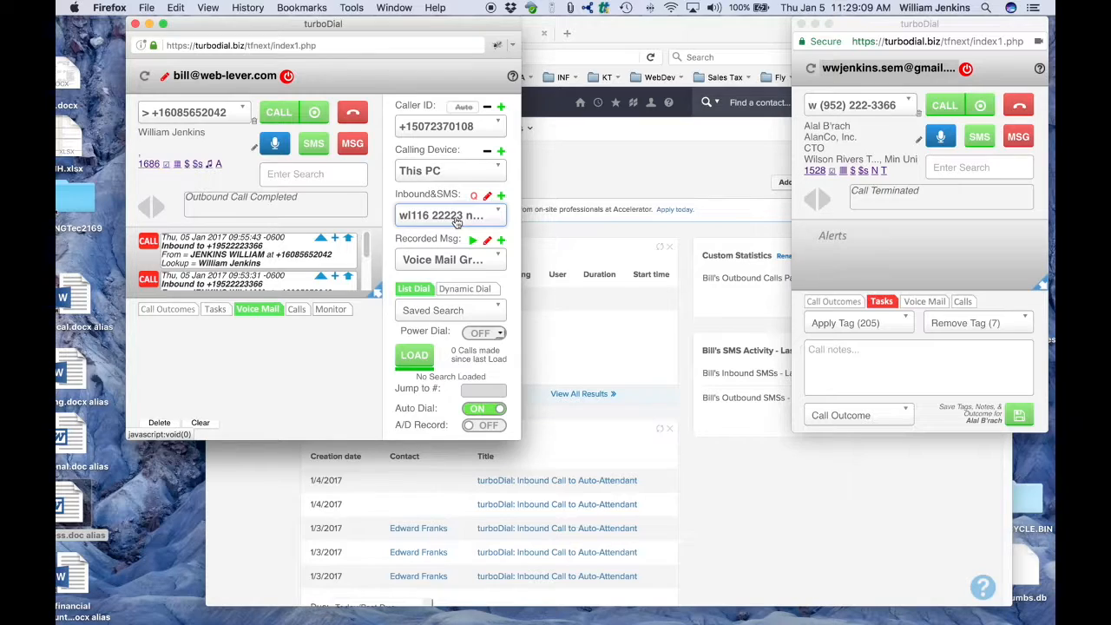
pyautogui.click(488, 198)
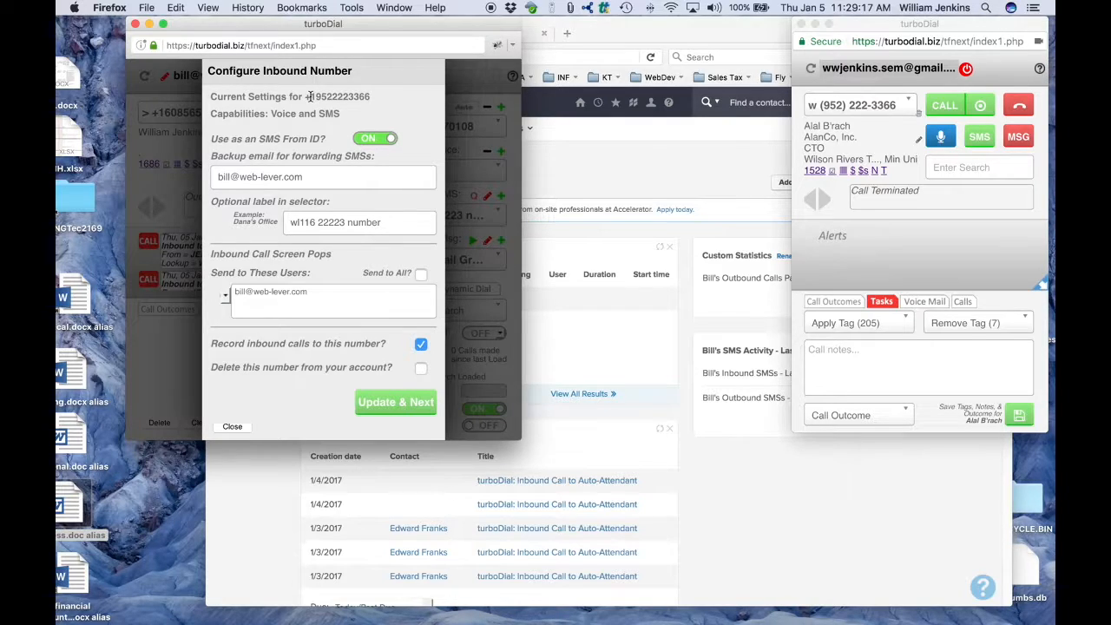
pyautogui.moveTo(309, 97); pyautogui.dragTo(370, 102)
pyautogui.click(371, 100)
pyautogui.tripleClick(370, 97)
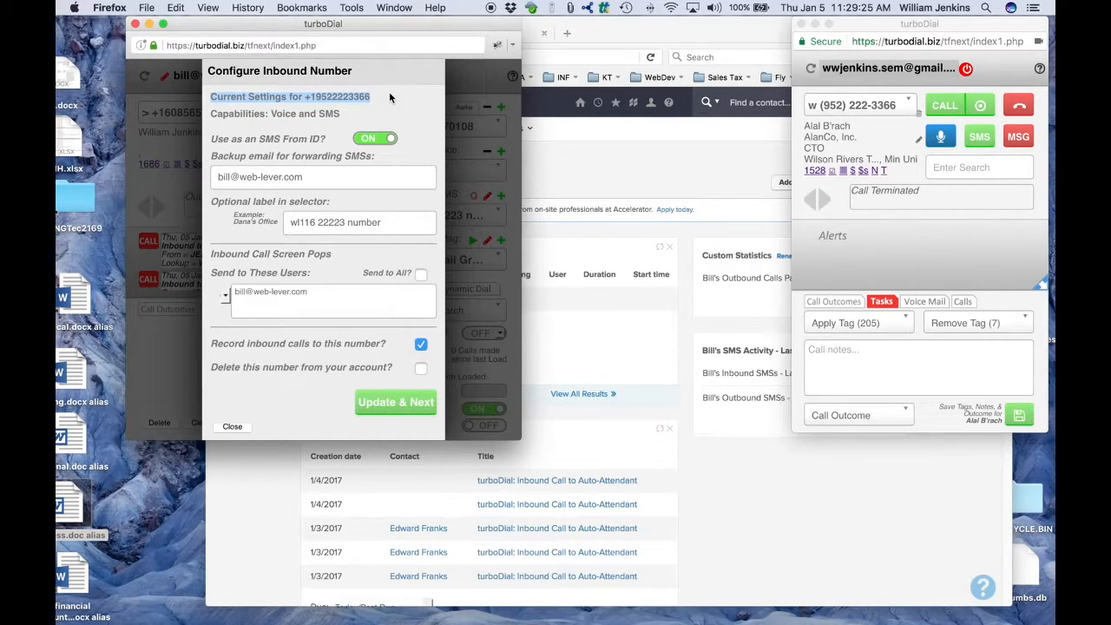
# Step: Review the backup SMS forwarding email and the screen-pop user, and save the inbound number settings to continue to the call destinations
pyautogui.click(269, 178)
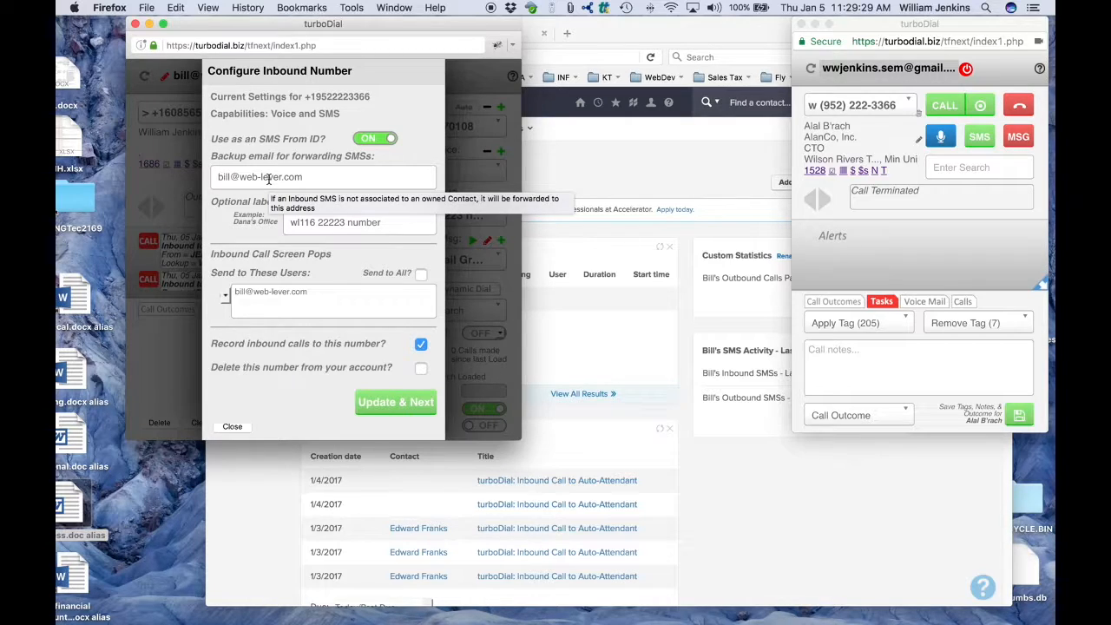
pyautogui.tripleClick(268, 178)
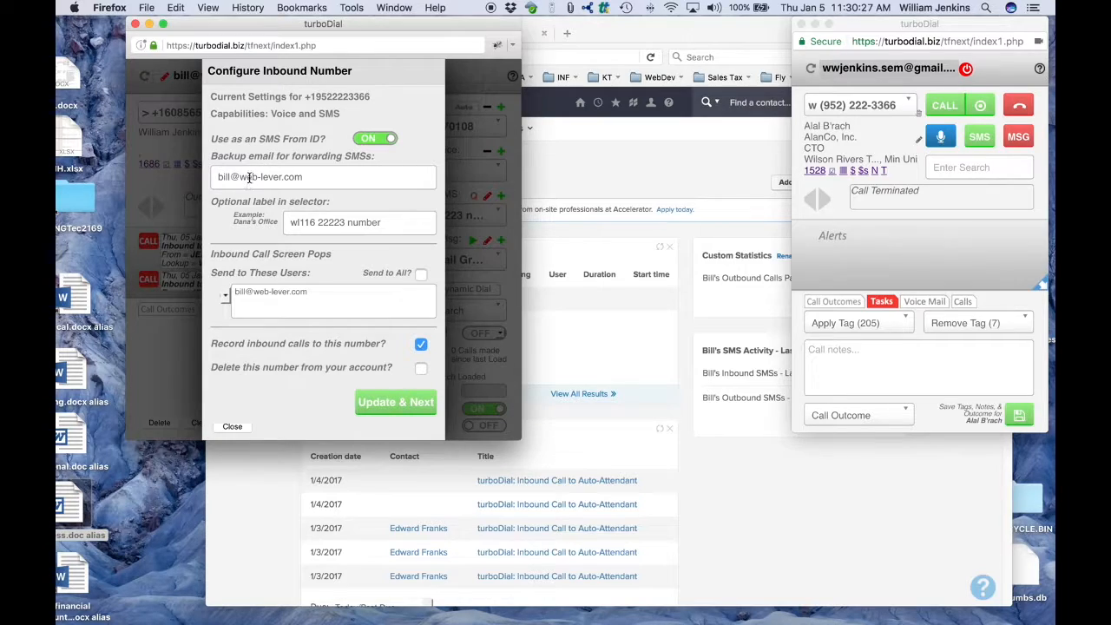
pyautogui.tripleClick(250, 177)
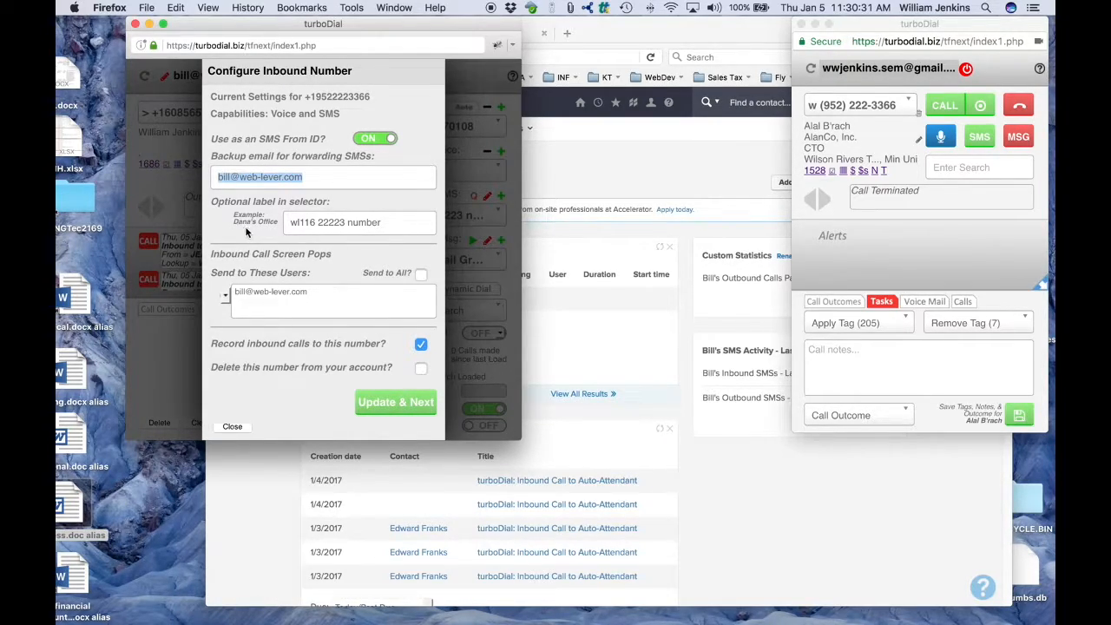
pyautogui.tripleClick(269, 295)
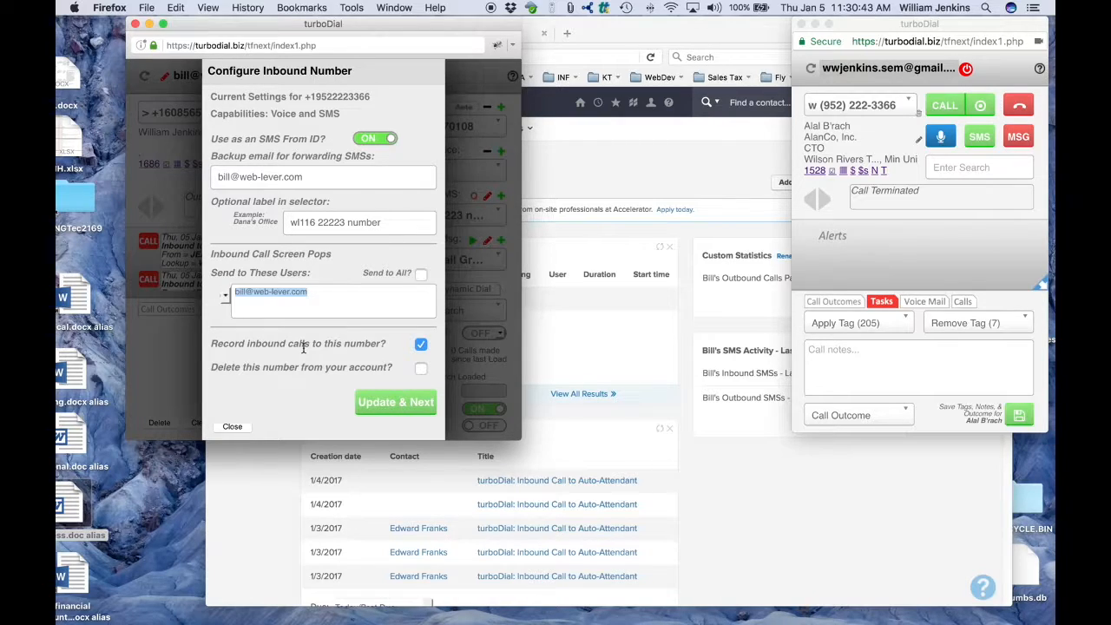
pyautogui.click(405, 406)
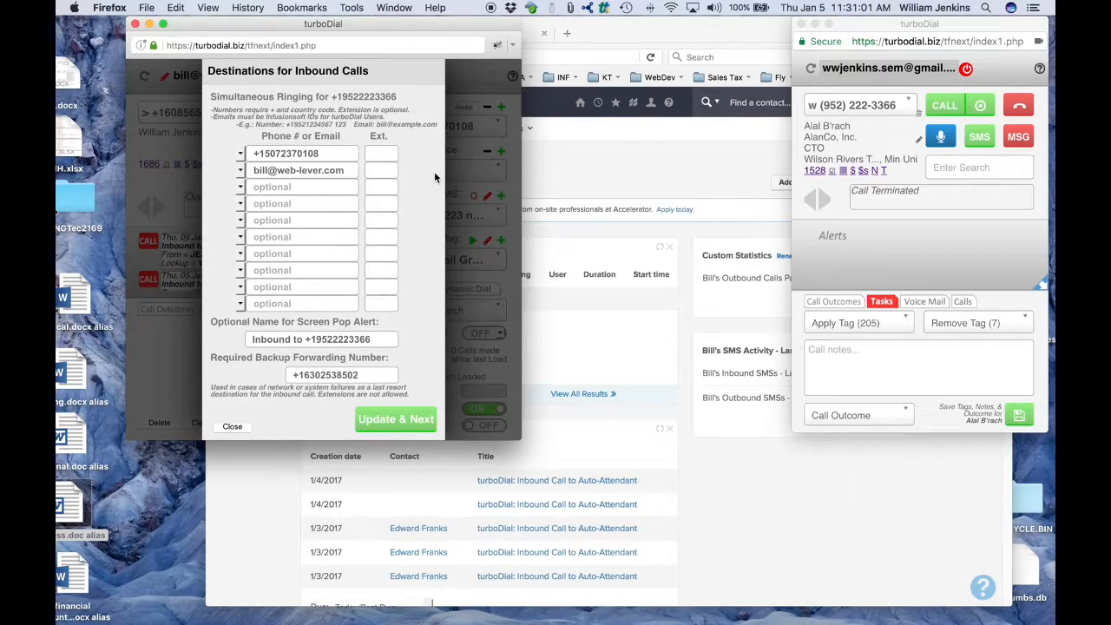
# Step: Review the two simultaneous ringing destinations and save them to continue to the inbound call actions
pyautogui.tripleClick(291, 171)
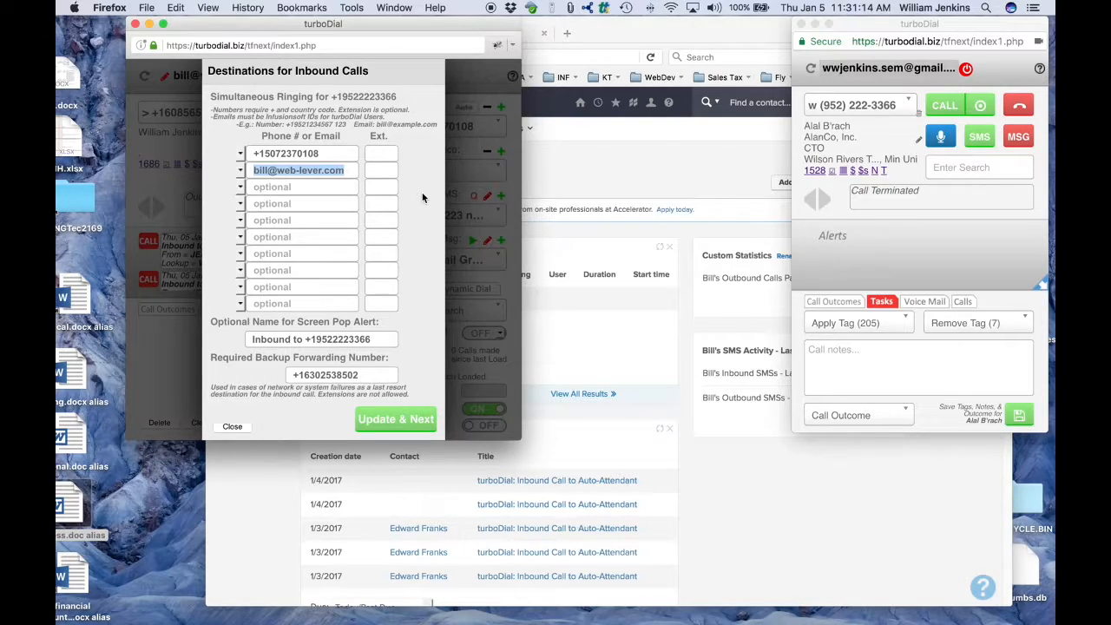
pyautogui.tripleClick(301, 155)
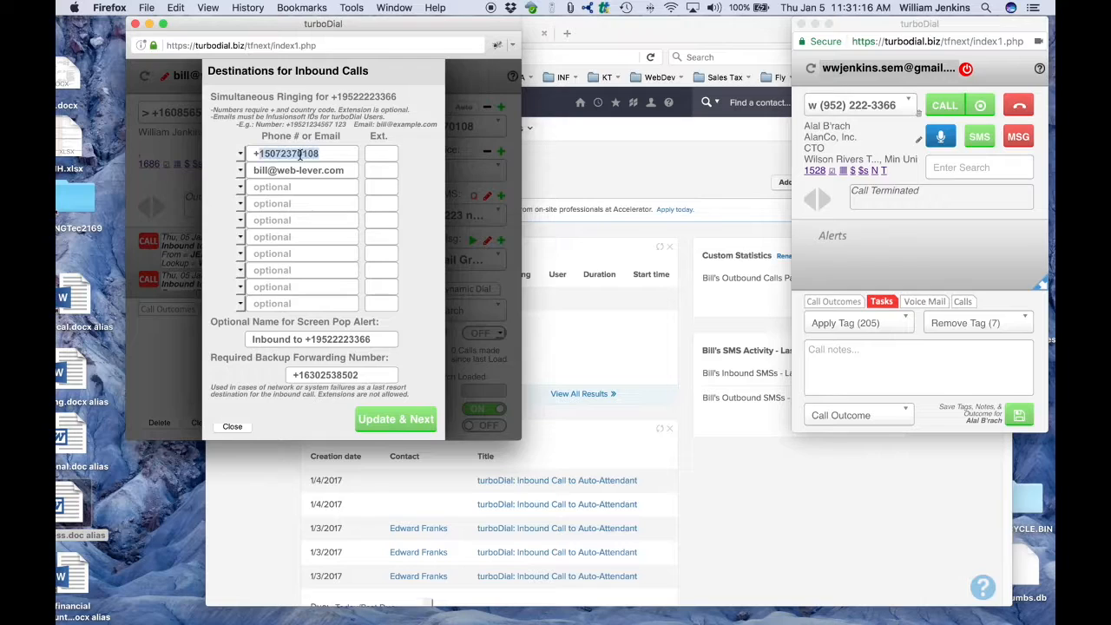
pyautogui.click(426, 236)
pyautogui.click(406, 421)
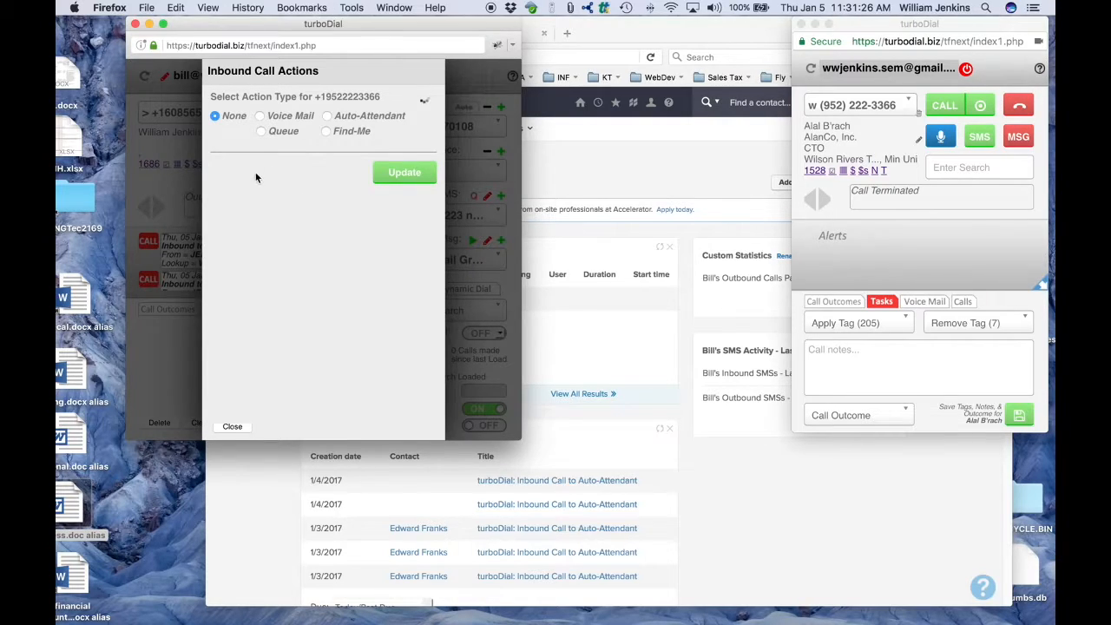
# Step: Set the inbound call action to Voice Mail with the current assigned user, save the update and close the configuration
pyautogui.click(260, 116)
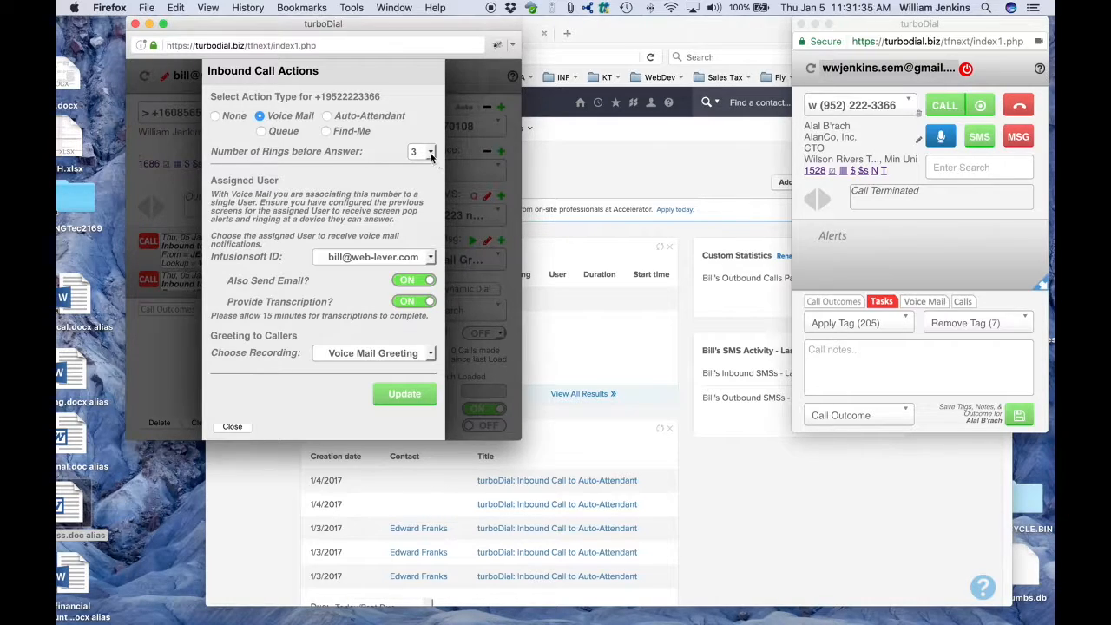
pyautogui.click(356, 259)
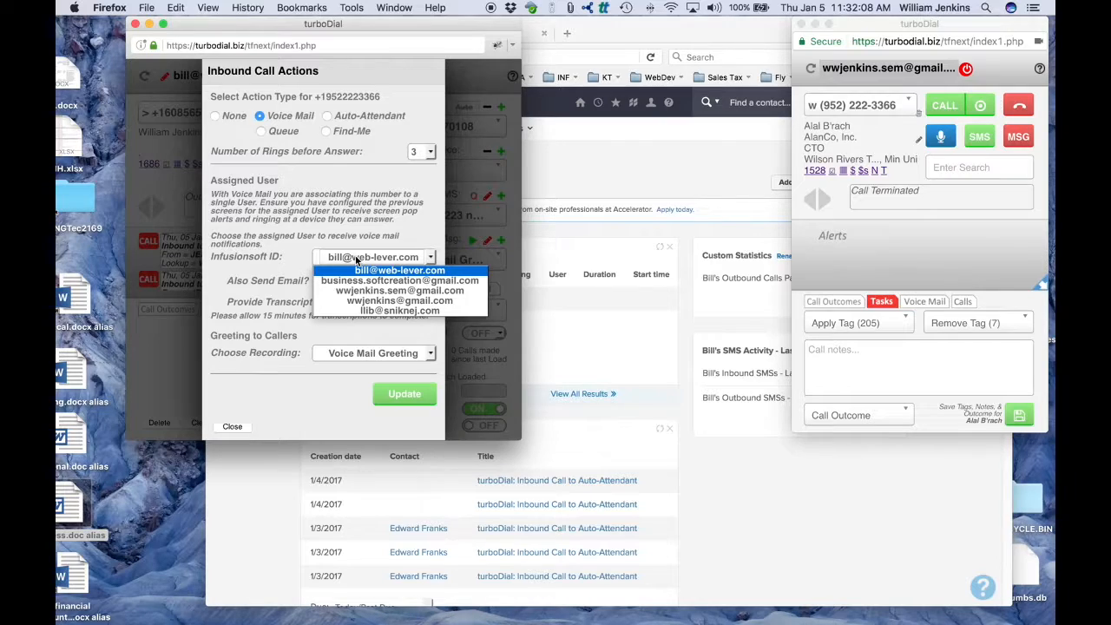
pyautogui.click(356, 259)
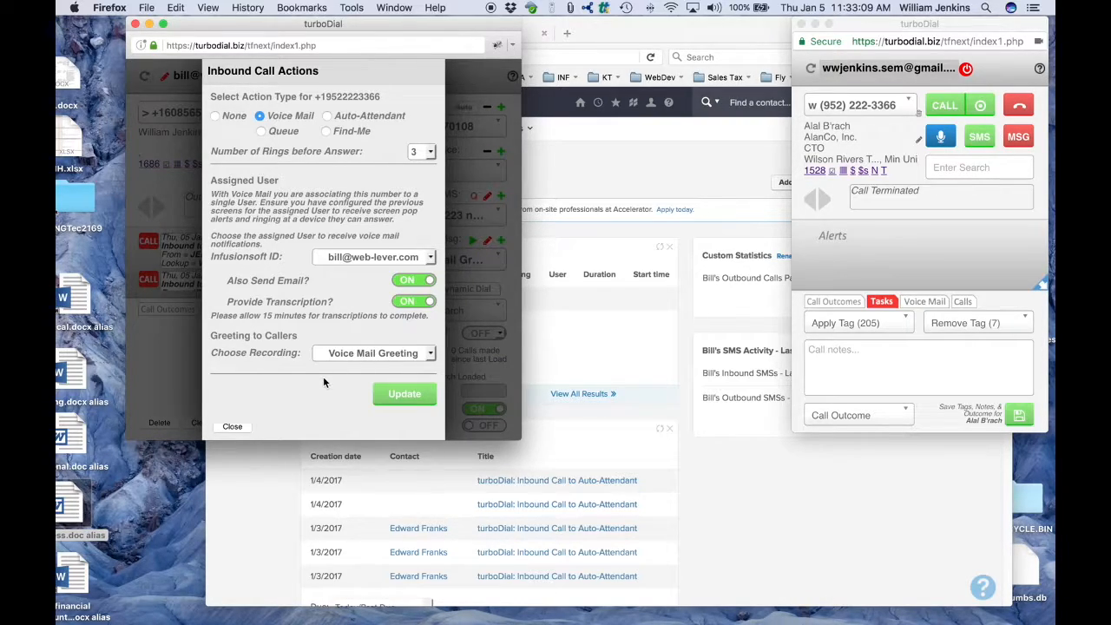
pyautogui.click(415, 395)
pyautogui.click(233, 432)
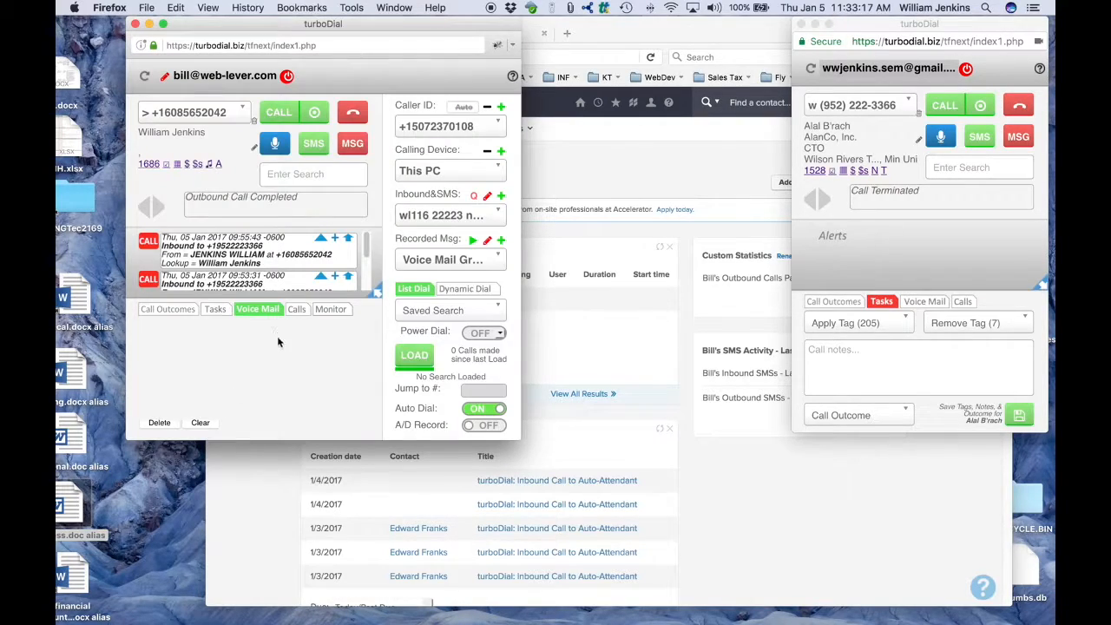
# Step: Place a test call to the inbound number from the second turboDial window, leave a voicemail and hang up
pyautogui.click(931, 257)
pyautogui.click(931, 265)
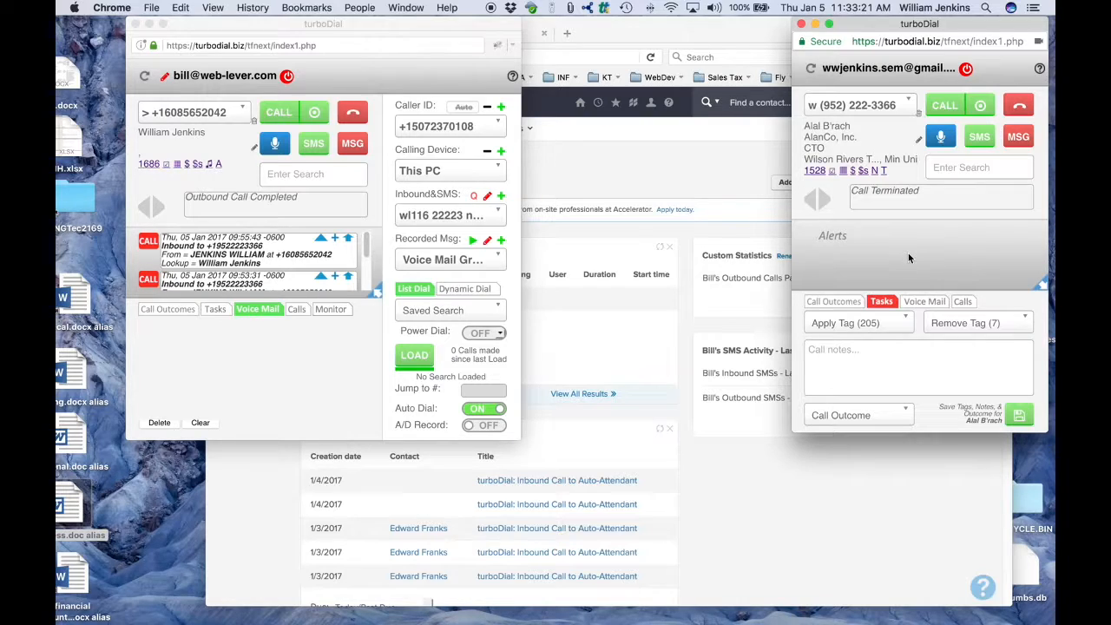
pyautogui.click(870, 106)
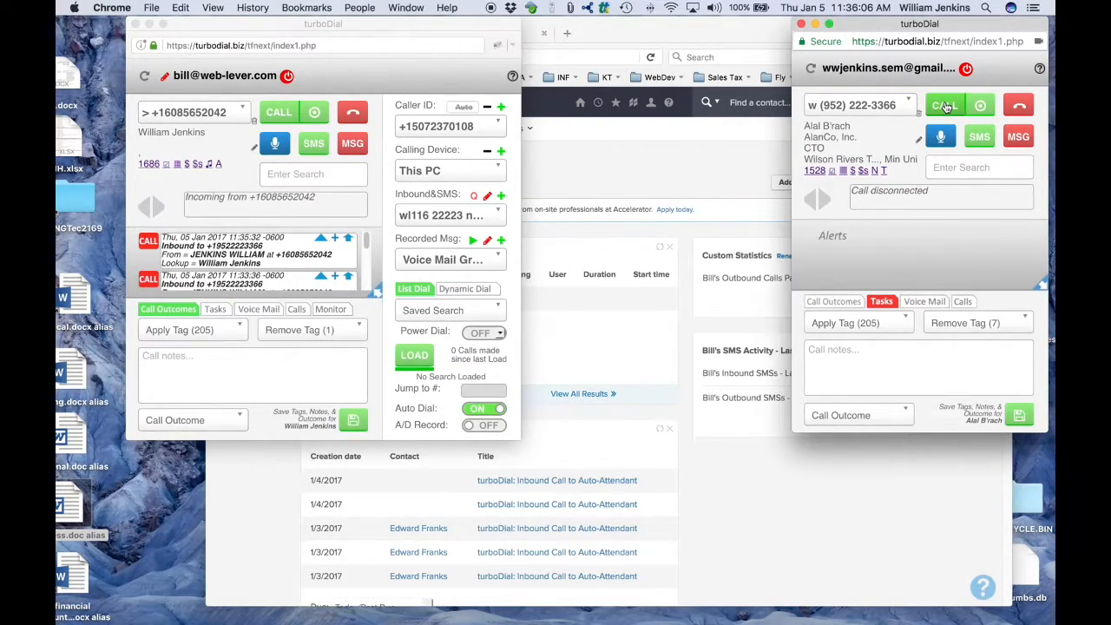
pyautogui.click(946, 106)
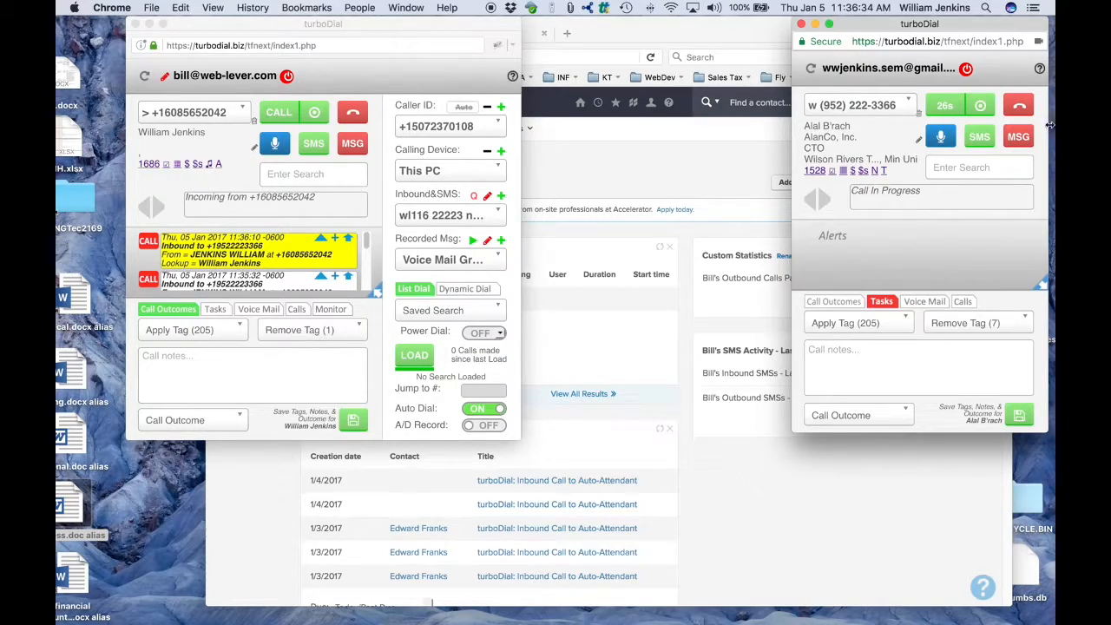
pyautogui.click(1022, 108)
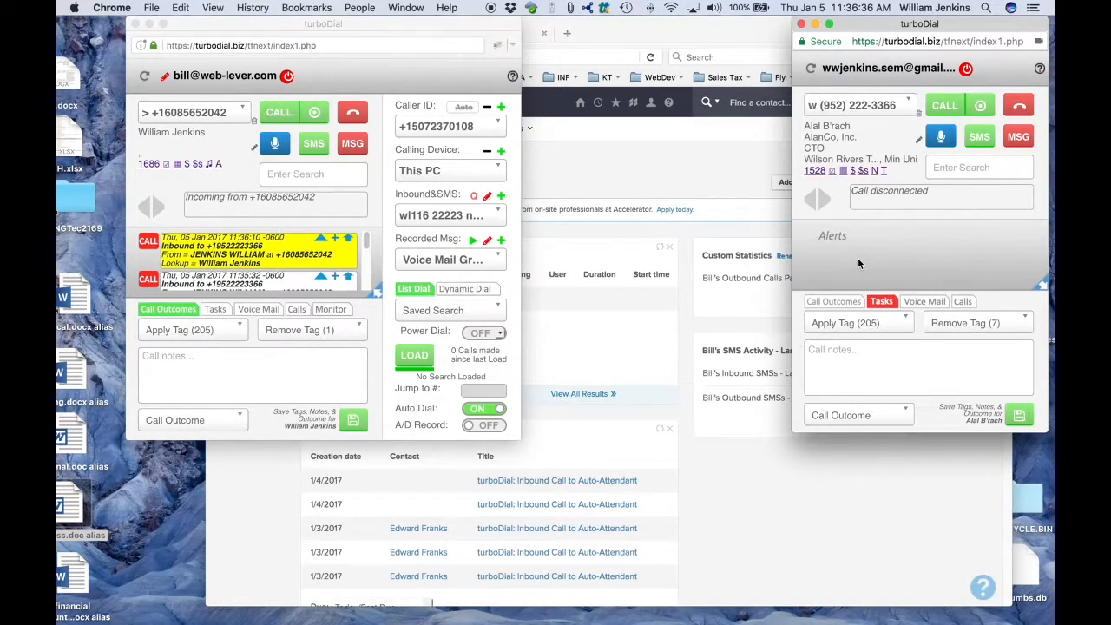
# Step: Show the voicemail list, open the voicemail notification email and review its caller and lookup details
pyautogui.click(258, 311)
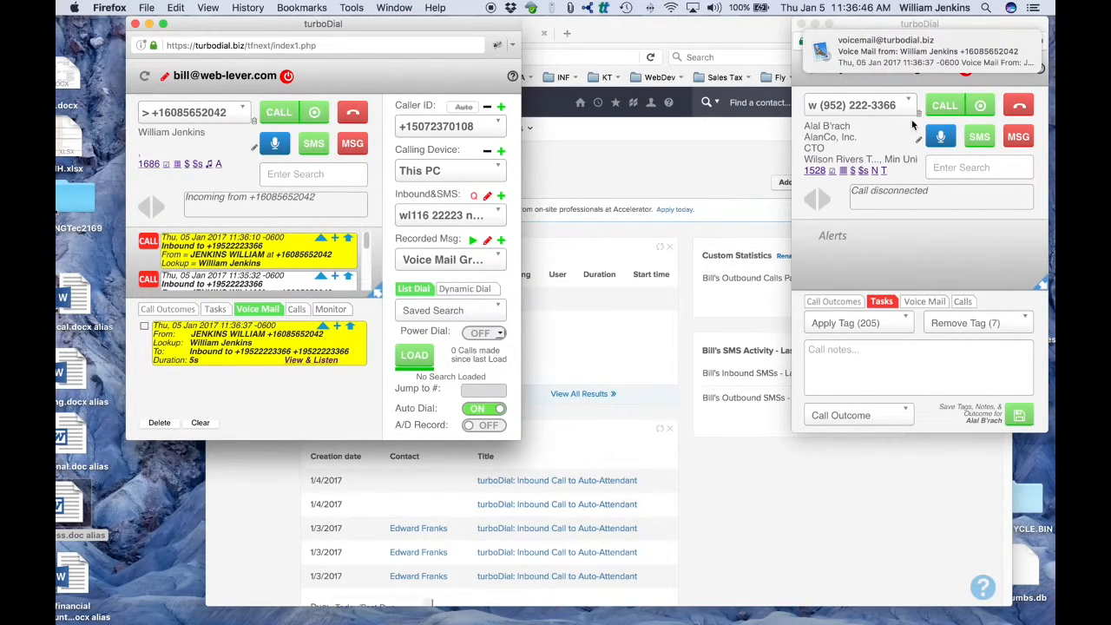
pyautogui.click(937, 57)
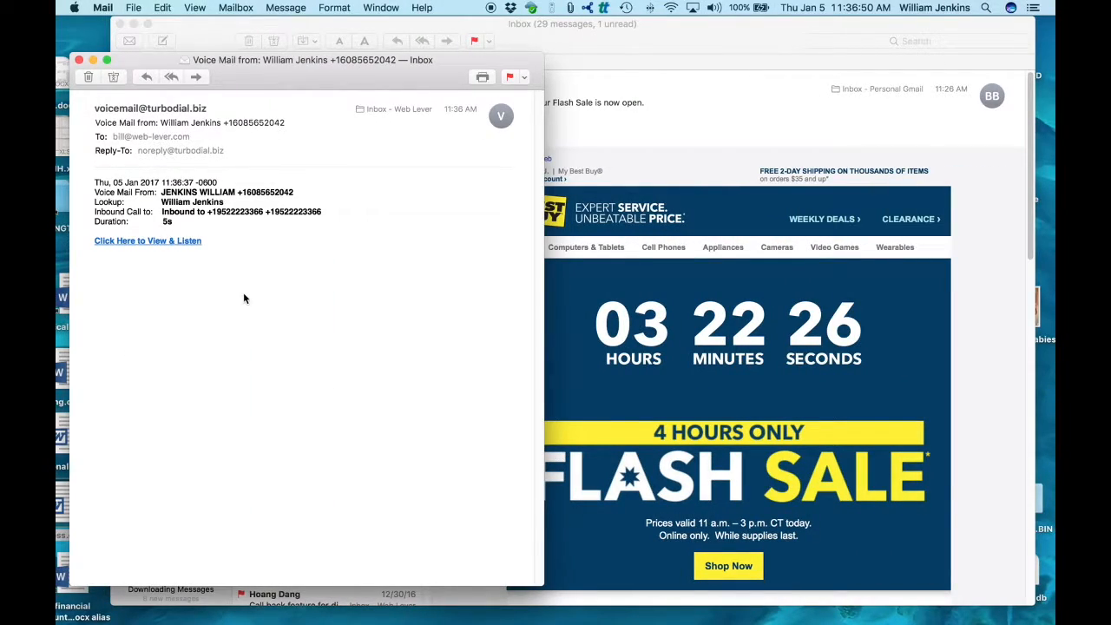
pyautogui.moveTo(95, 192); pyautogui.dragTo(303, 193)
pyautogui.click(200, 201)
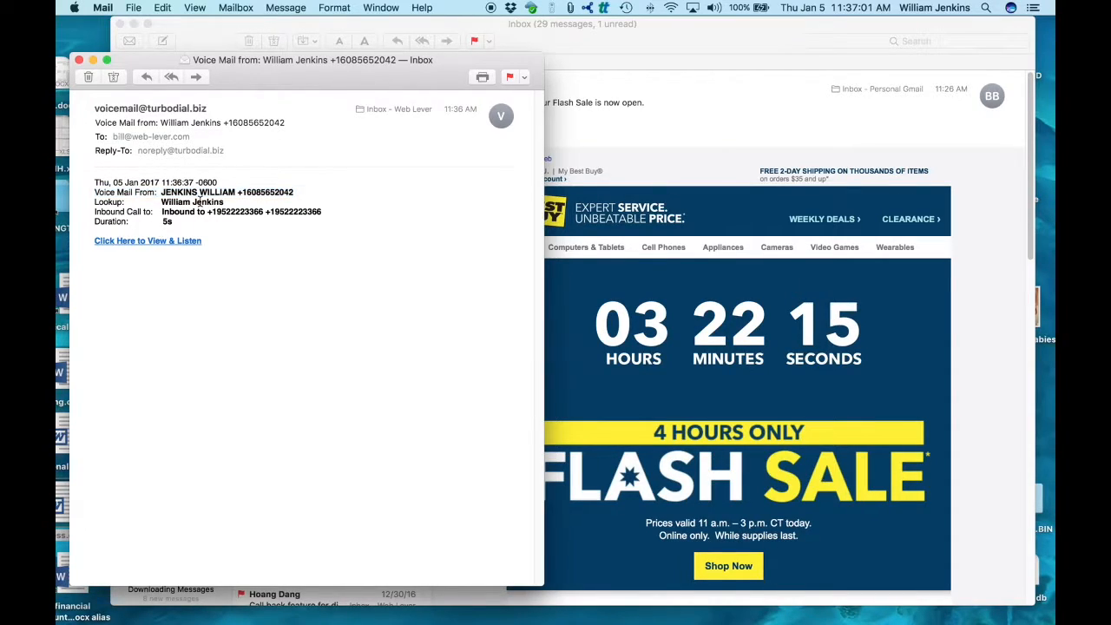
pyautogui.moveTo(95, 202); pyautogui.dragTo(237, 206)
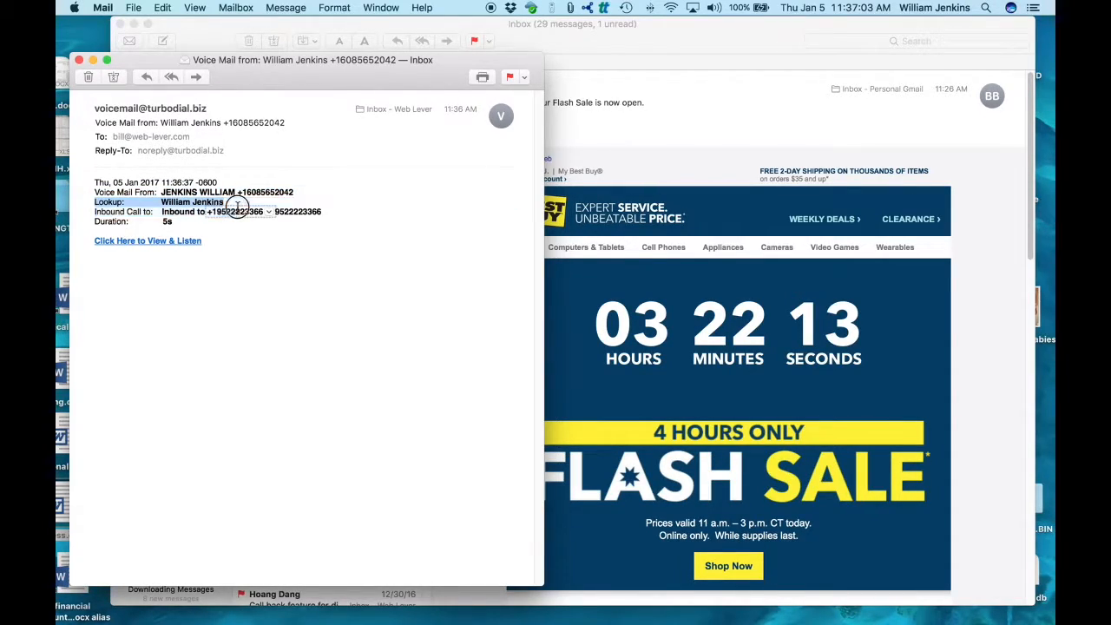
pyautogui.click(231, 272)
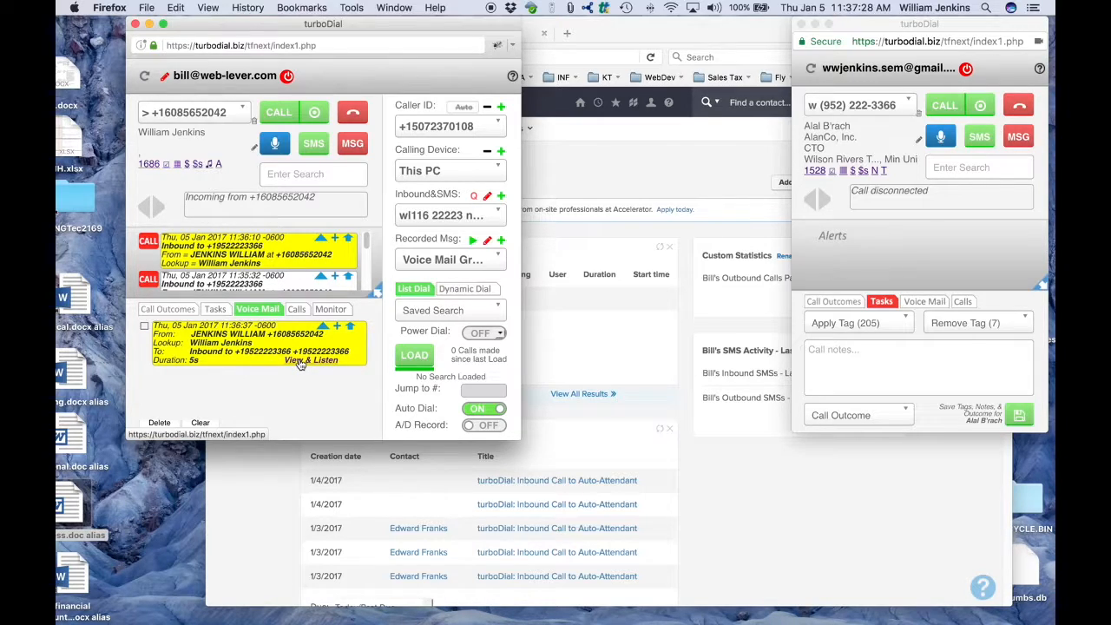
# Step: Play the new voicemail in turboDial, close its player and tick the message in the voicemail list
pyautogui.click(300, 361)
pyautogui.moveTo(173, 60); pyautogui.dragTo(405, 72)
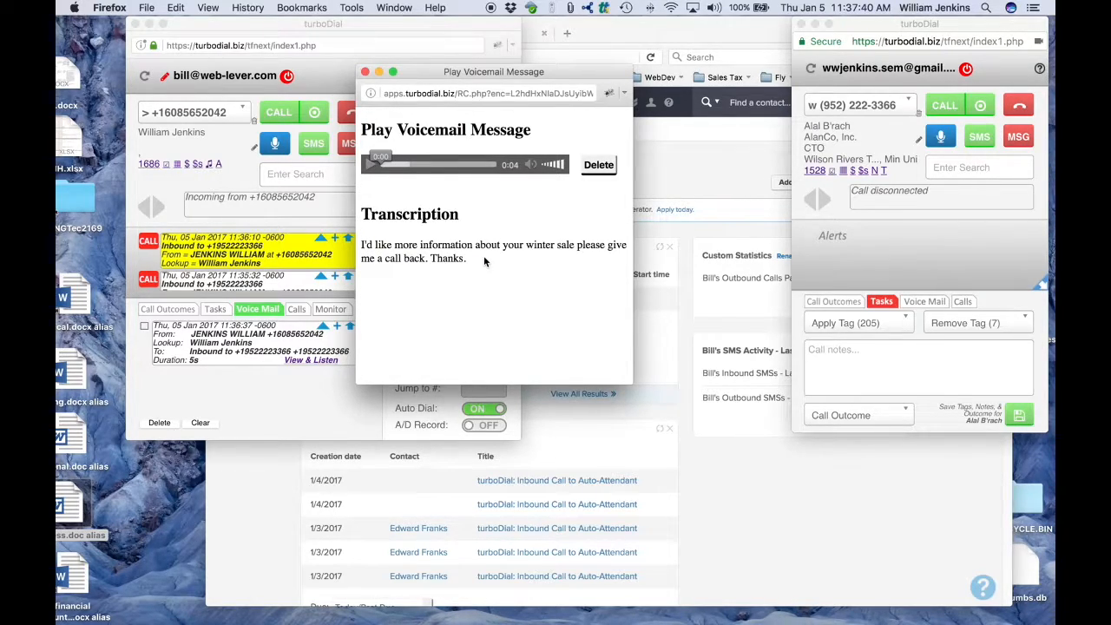
pyautogui.click(369, 167)
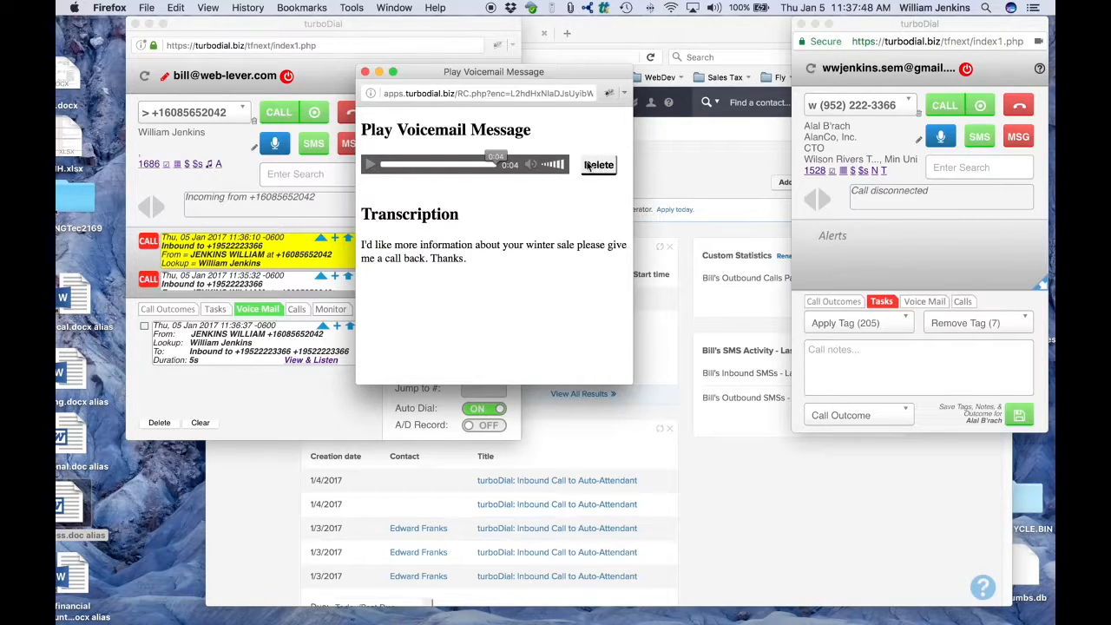
pyautogui.click(366, 72)
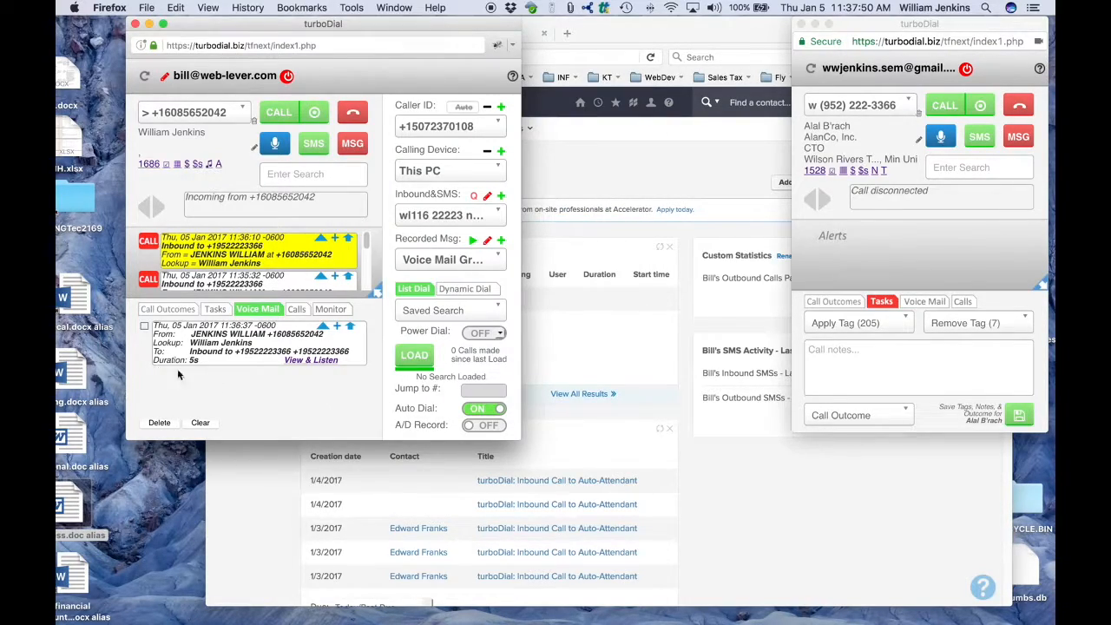
pyautogui.click(145, 328)
# Step: Refresh the Voice Mails widget on the Infusionsoft dashboard and view the newest call recording's playback page
pyautogui.click(639, 185)
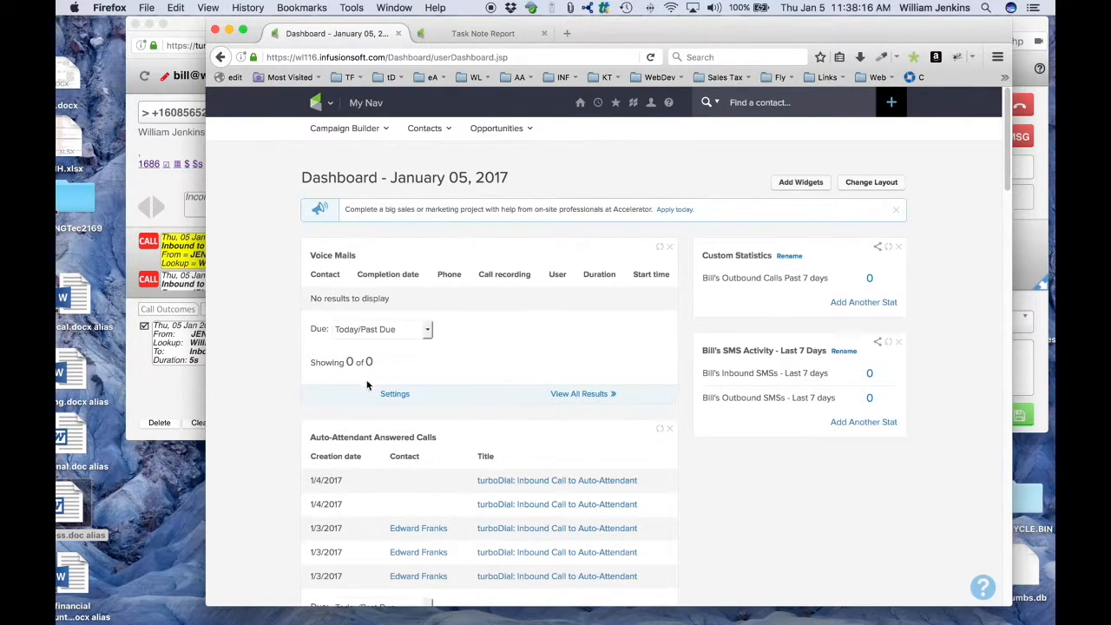
pyautogui.click(660, 250)
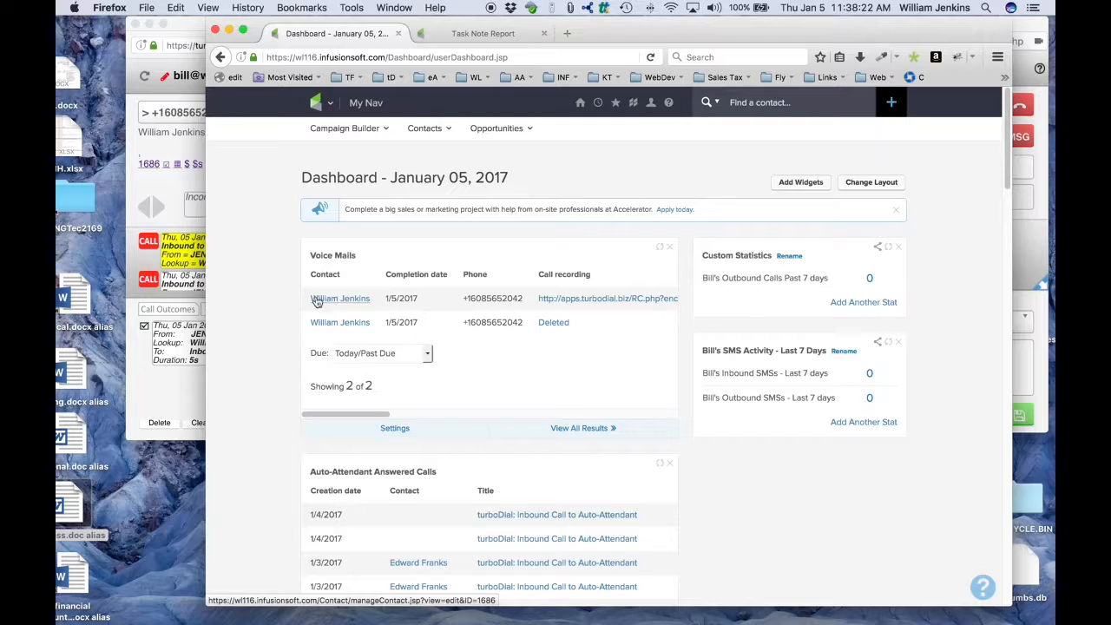
pyautogui.click(593, 300)
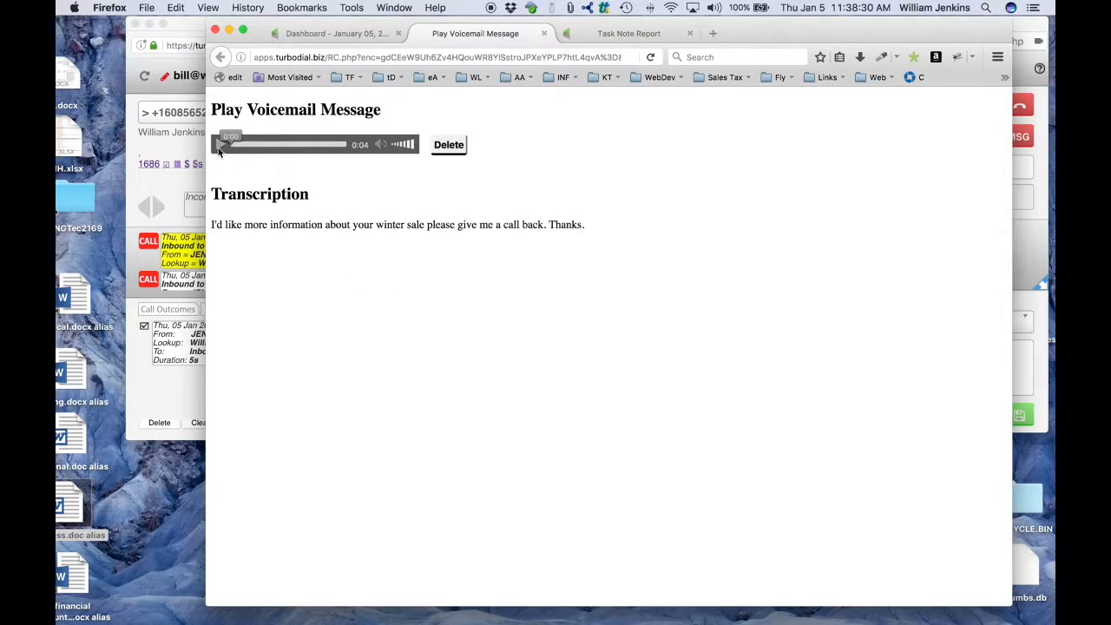
pyautogui.click(544, 34)
# Step: Open the caller's contact record from the newest voicemail in a new tab and find its Notes section
pyautogui.rightClick(352, 302)
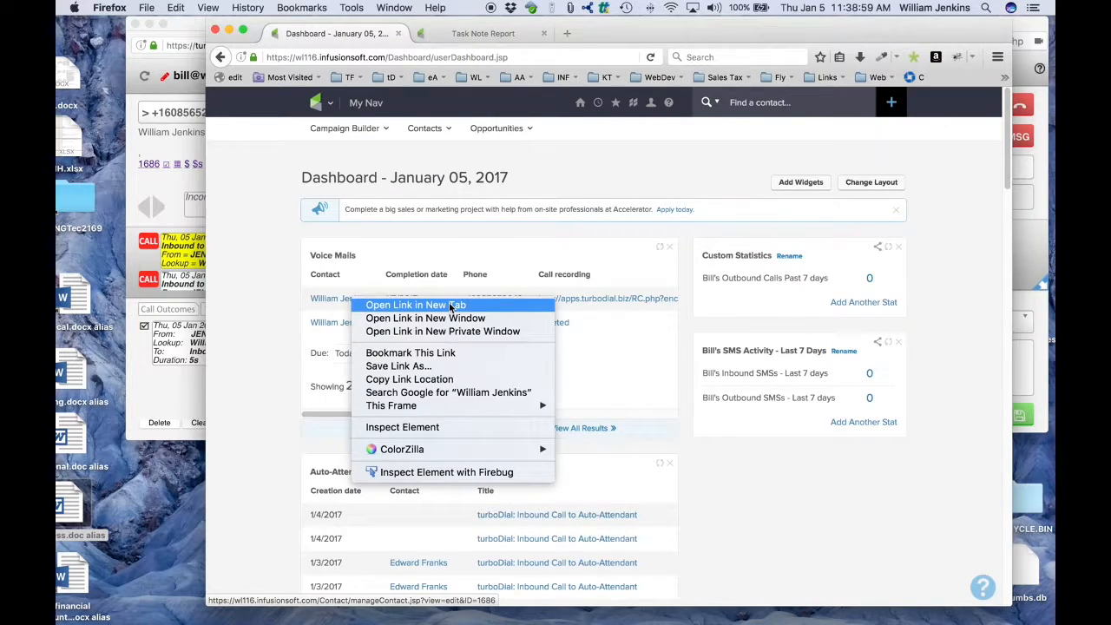
pyautogui.click(382, 308)
pyautogui.click(486, 34)
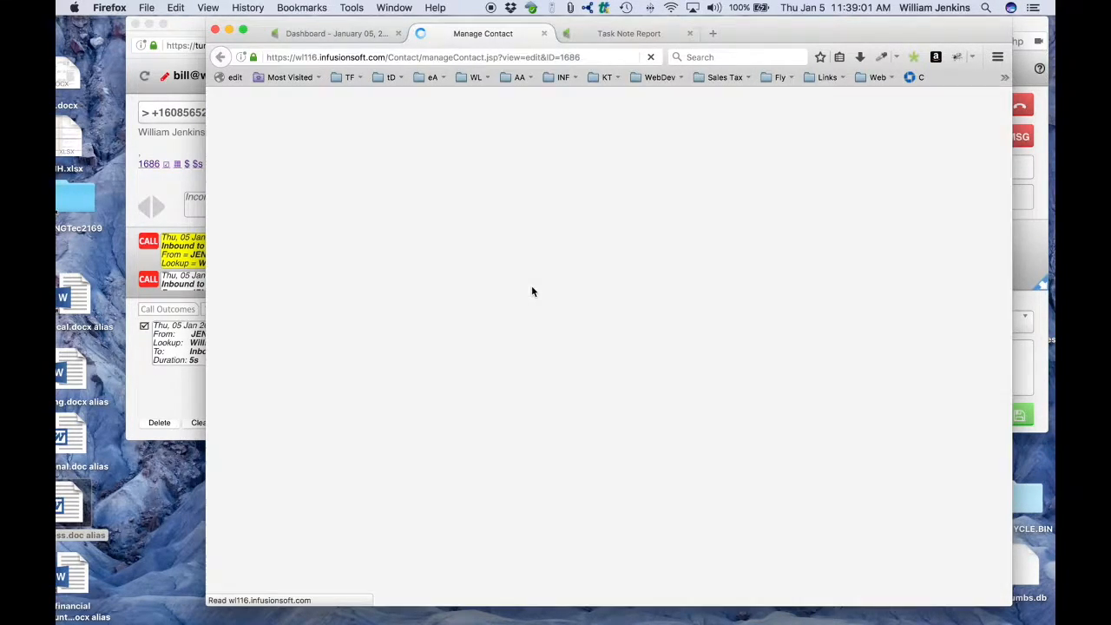
pyautogui.scroll(-10, 535, 368)
pyautogui.scroll(-8, 535, 368)
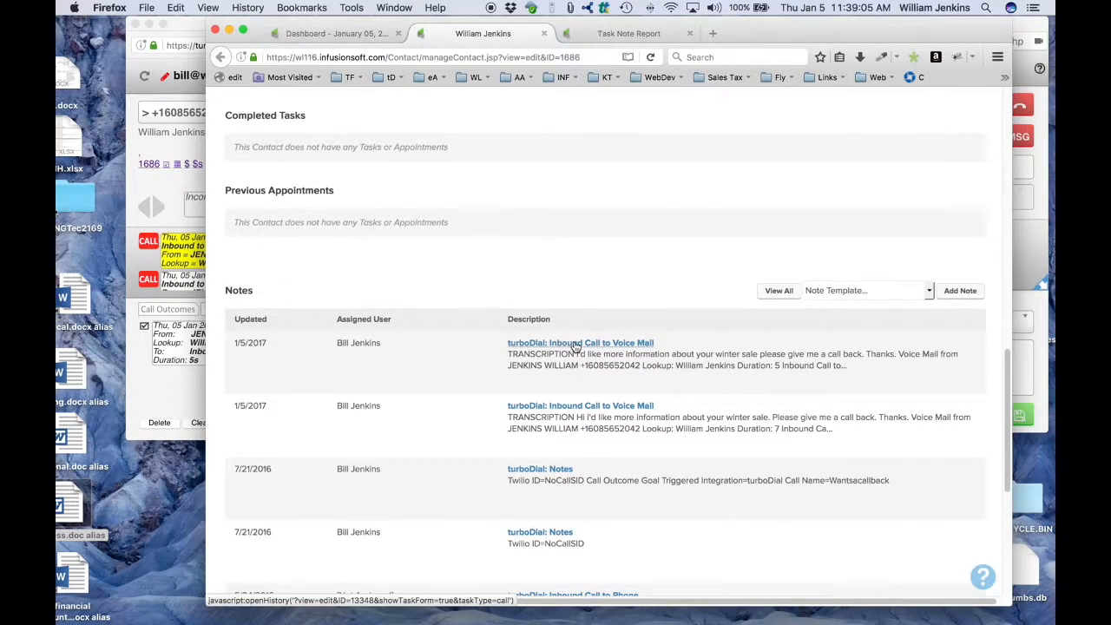
# Step: Open the newest "turboDial: Inbound Call to Voice Mail" note, examine the transcription in its description and close the note
pyautogui.click(575, 344)
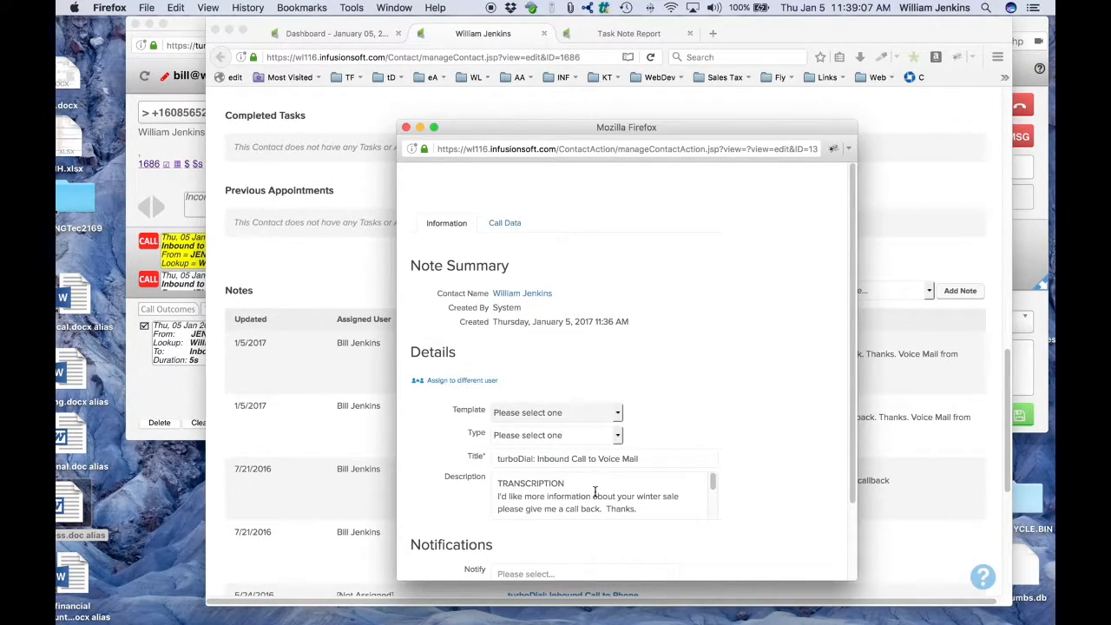
pyautogui.tripleClick(559, 497)
pyautogui.click(559, 498)
pyautogui.tripleClick(558, 497)
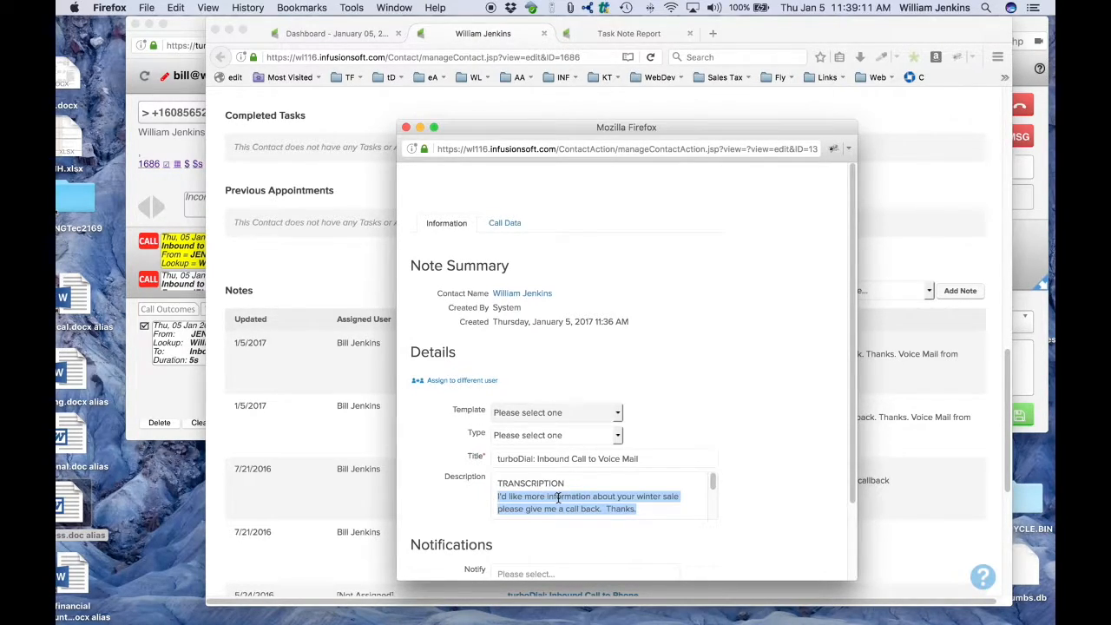
pyautogui.click(659, 240)
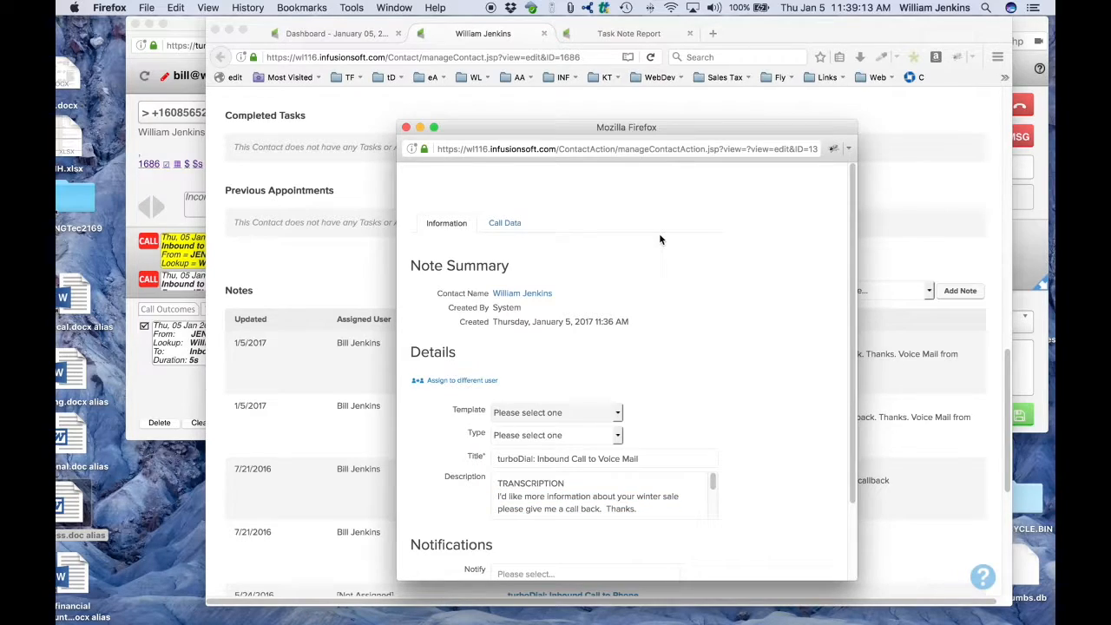
pyautogui.click(405, 128)
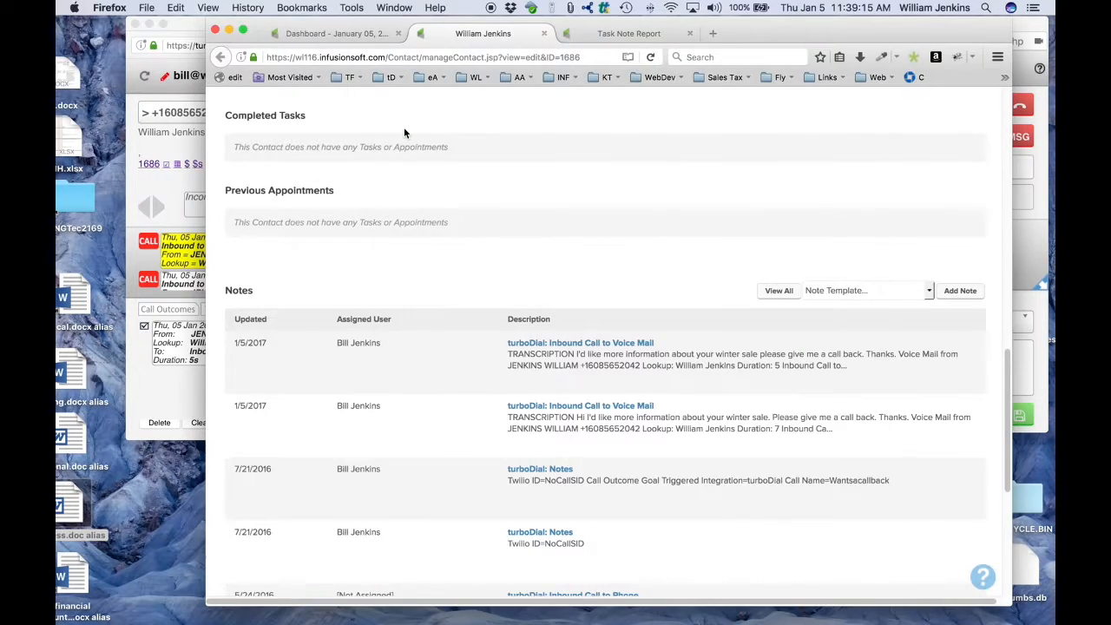
# Step: Delete the selected voicemail message from the voicemail list in turboDial
pyautogui.click(167, 388)
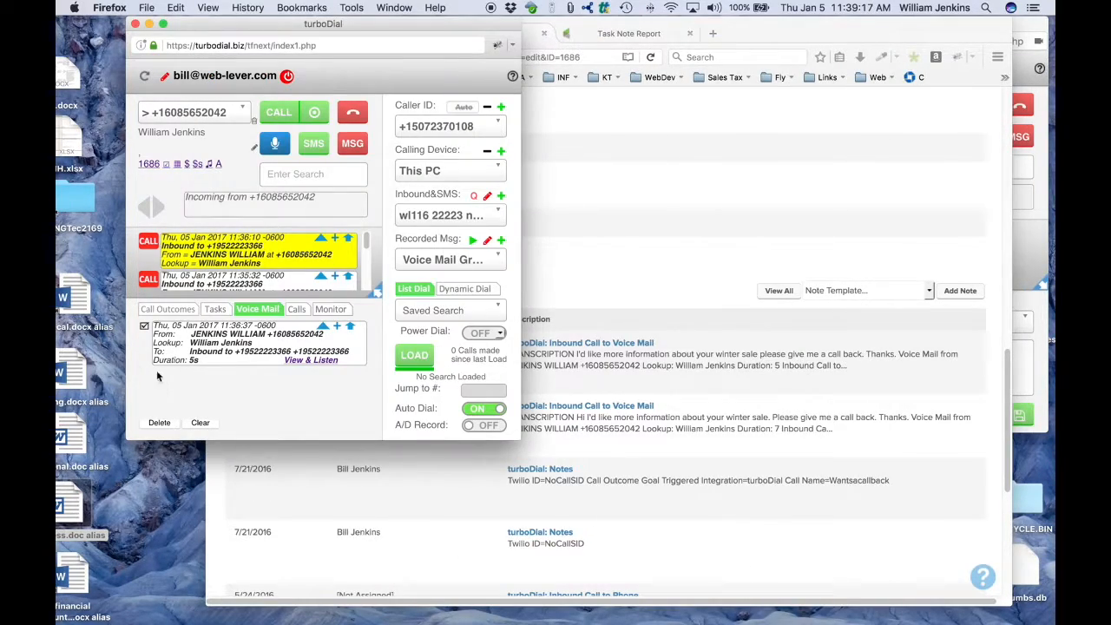
pyautogui.click(144, 326)
pyautogui.click(144, 327)
pyautogui.click(159, 424)
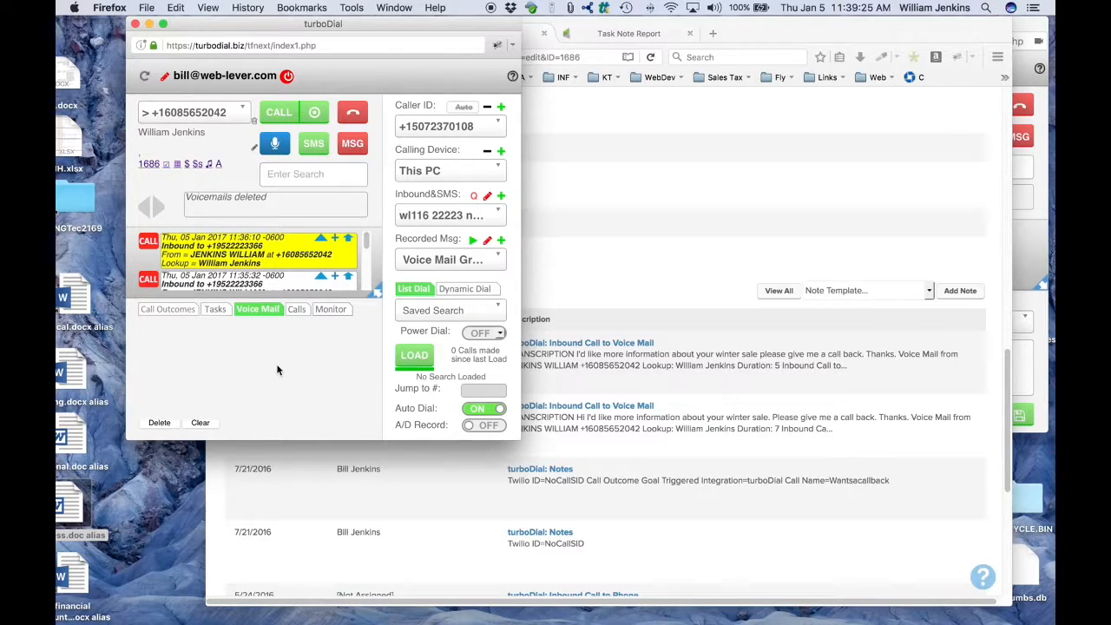
# Step: Return to the Infusionsoft dashboard with the Voice Mails widget
pyautogui.click(640, 243)
pyautogui.click(307, 27)
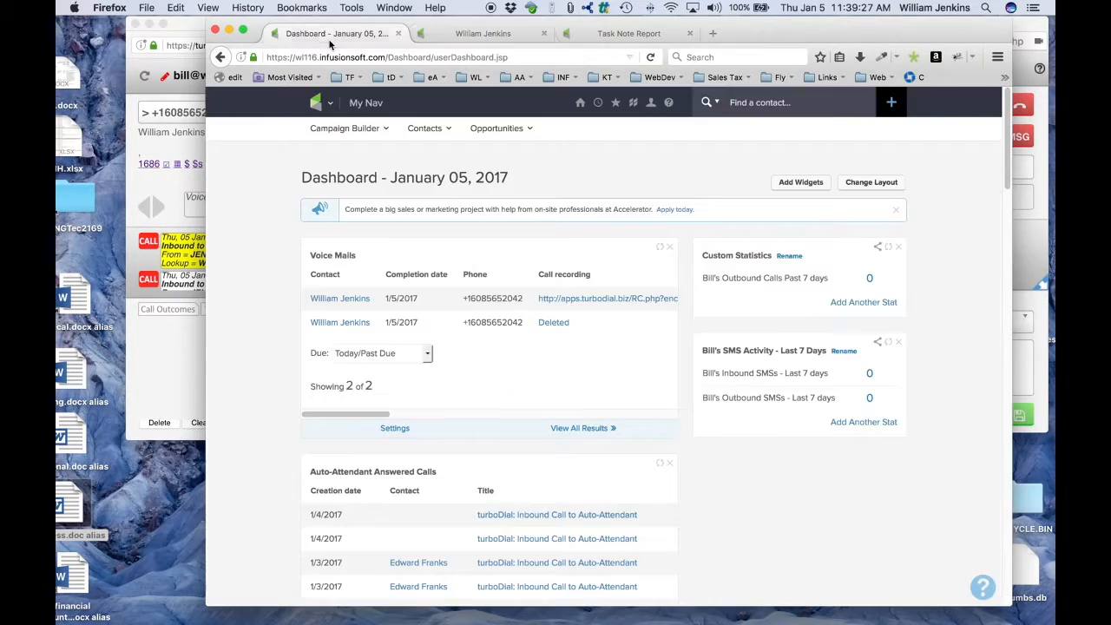